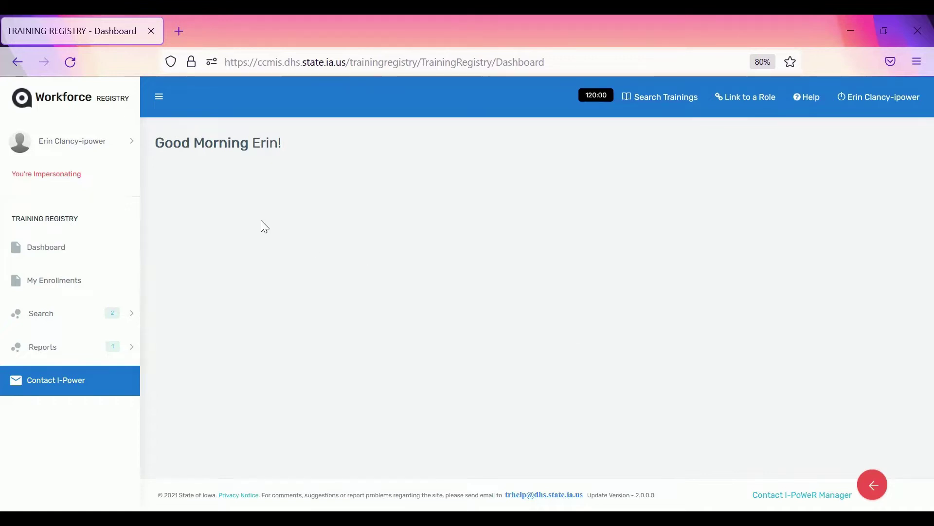
# Show My Profile's My Professional Development records down to the Testing i-PoWeR Approved training
pyautogui.click(70, 148)
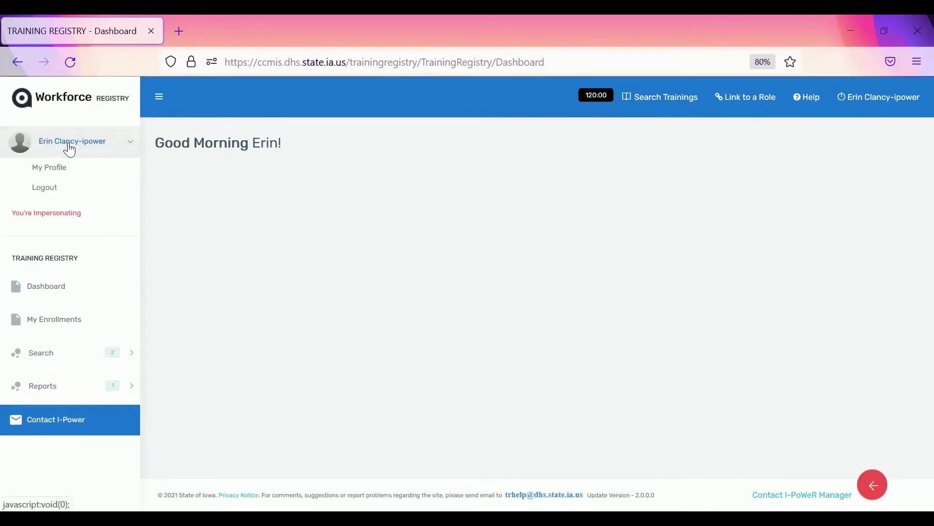
pyautogui.click(47, 171)
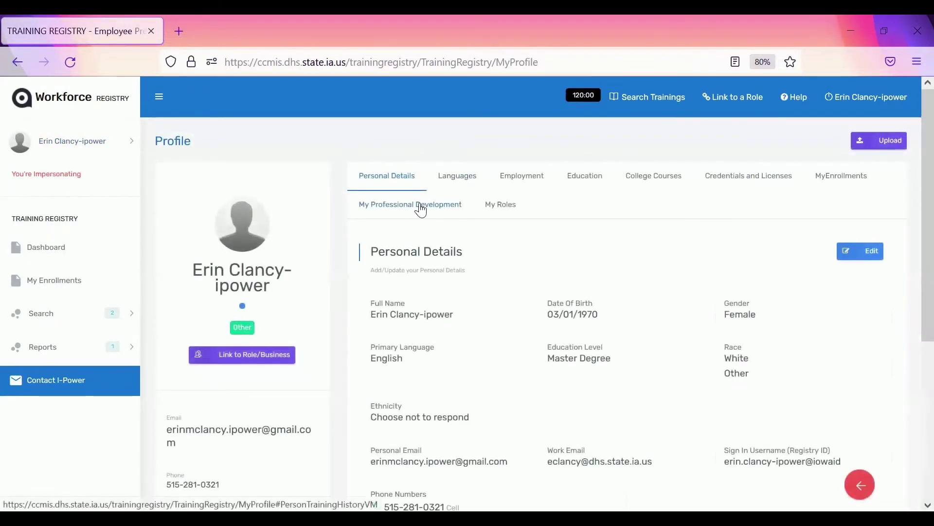
pyautogui.click(420, 204)
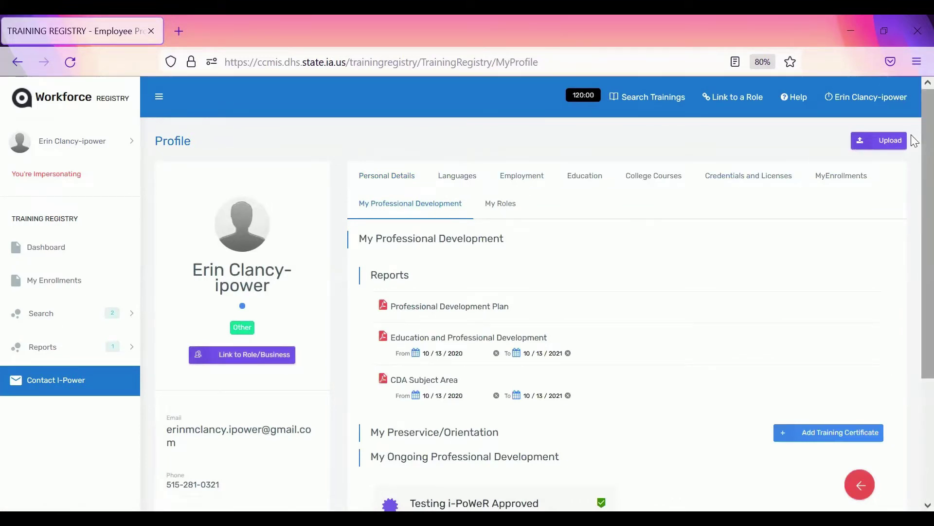
pyautogui.scroll(-3, 913, 146)
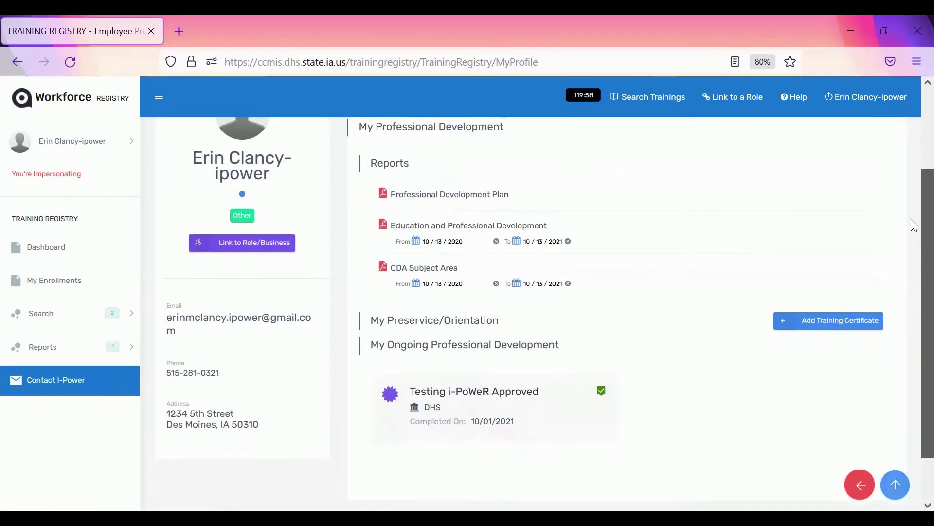
pyautogui.scroll(-2, 913, 238)
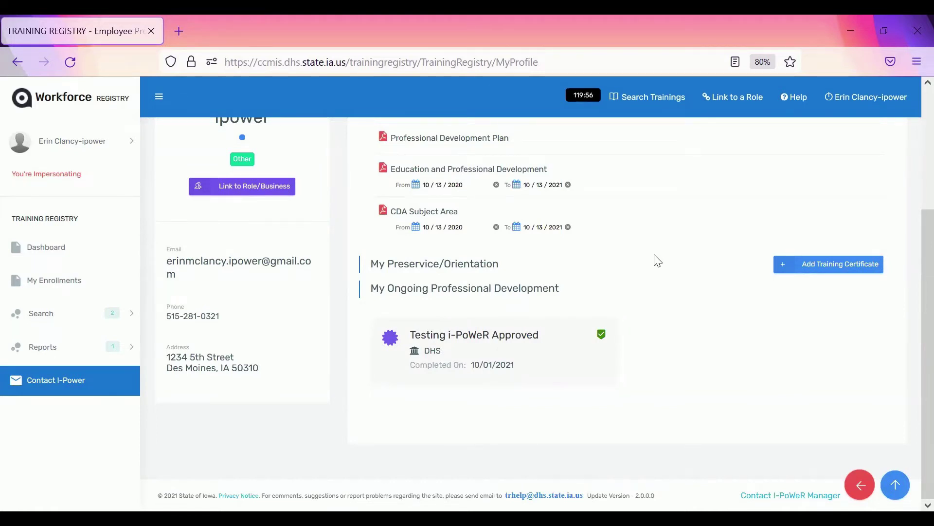
# Start a new training certificate titled 'Training 101' and enter the instructor's full name
pyautogui.click(823, 272)
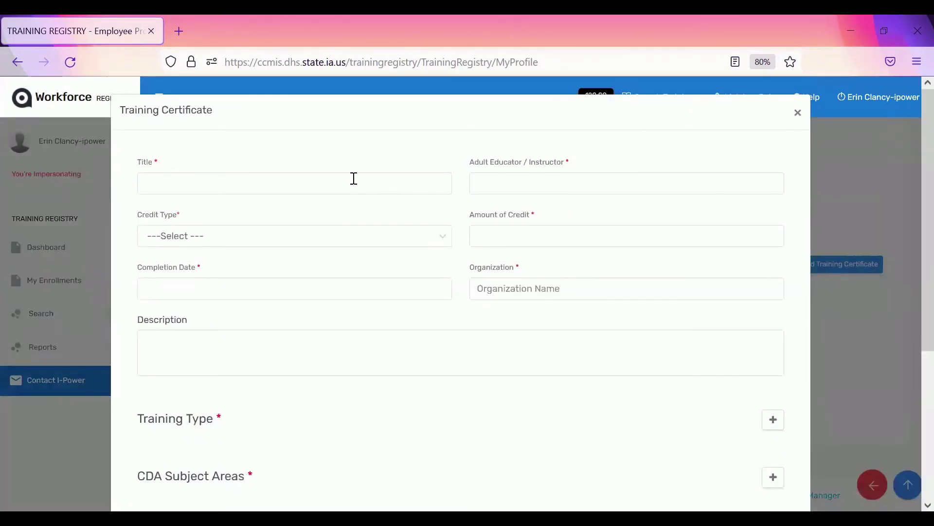
pyautogui.click(352, 178)
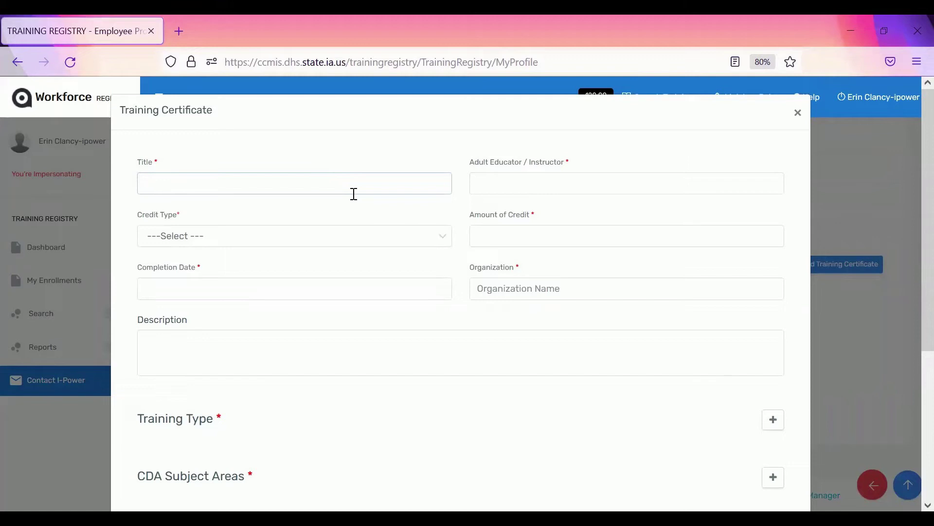
pyautogui.write('Training 101')
pyautogui.press('Tab')
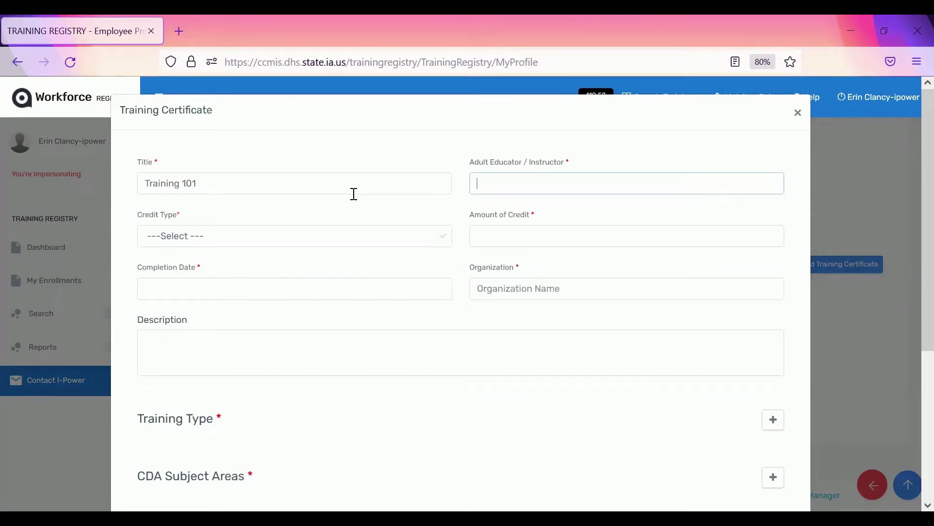
pyautogui.press('Tab')
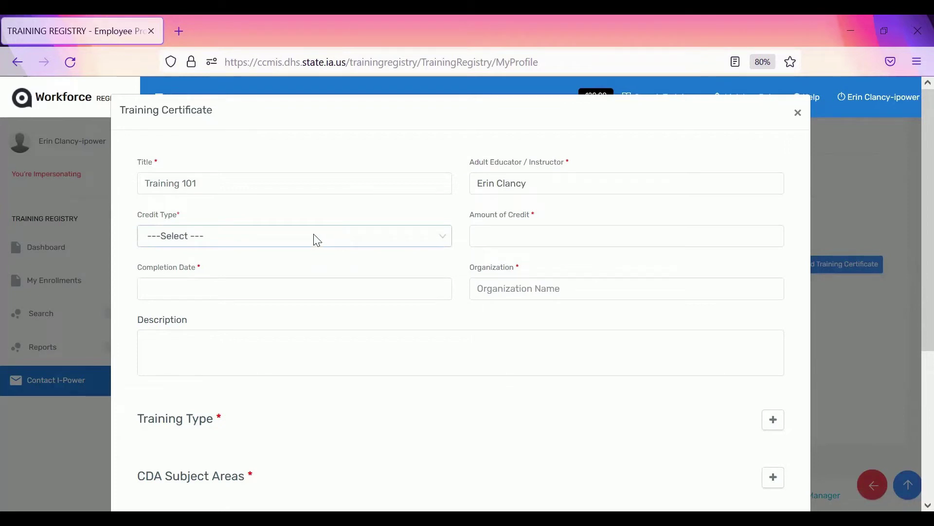
# Enter 3 Clock Hour credits, completion date 10/01/2021 and organization Department of Human Services
pyautogui.click(317, 238)
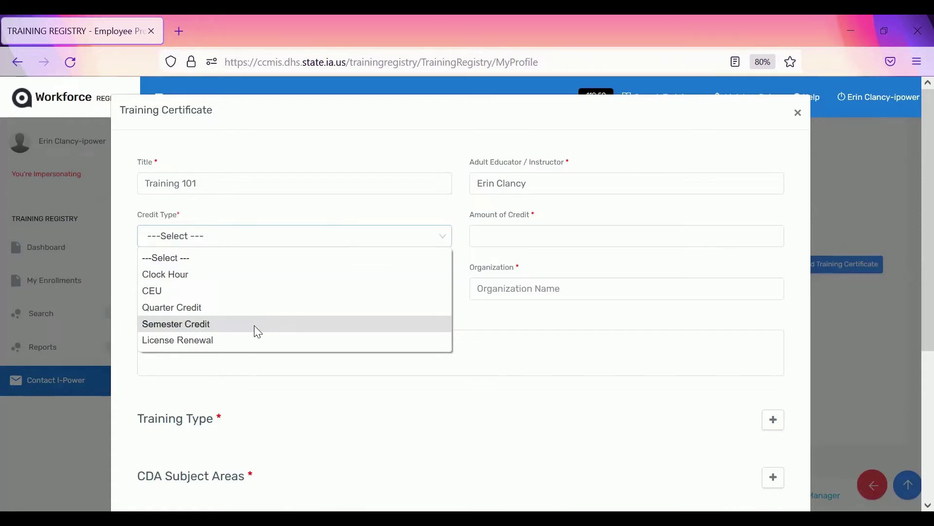
pyautogui.click(174, 275)
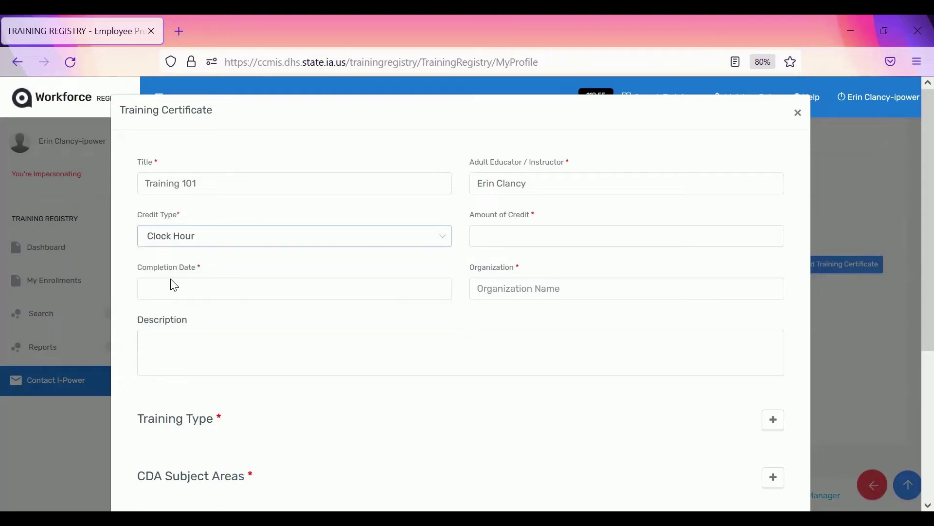
pyautogui.click(486, 238)
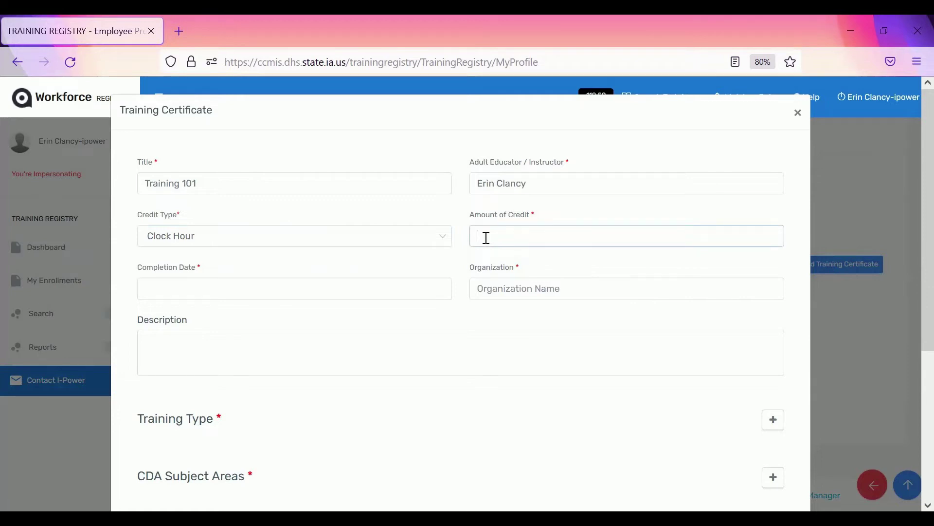
pyautogui.write('3')
pyautogui.press('Tab')
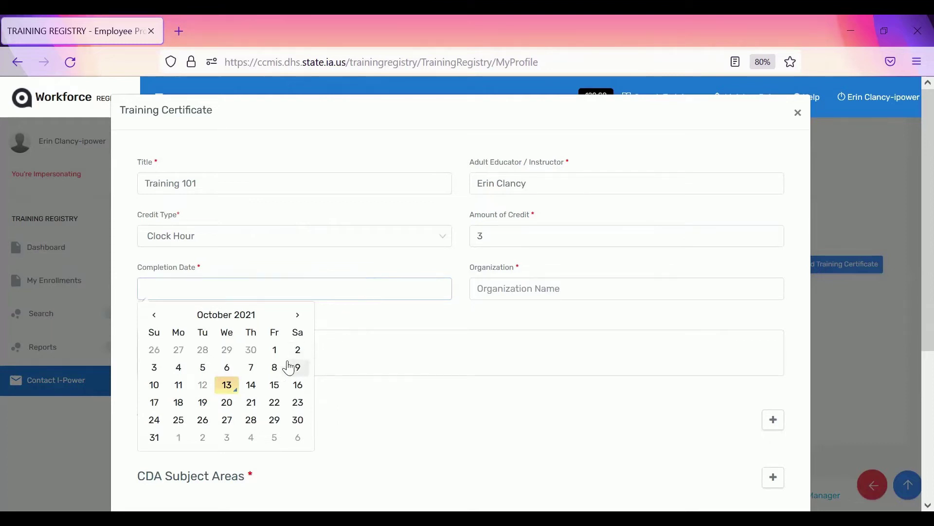
pyautogui.click(275, 350)
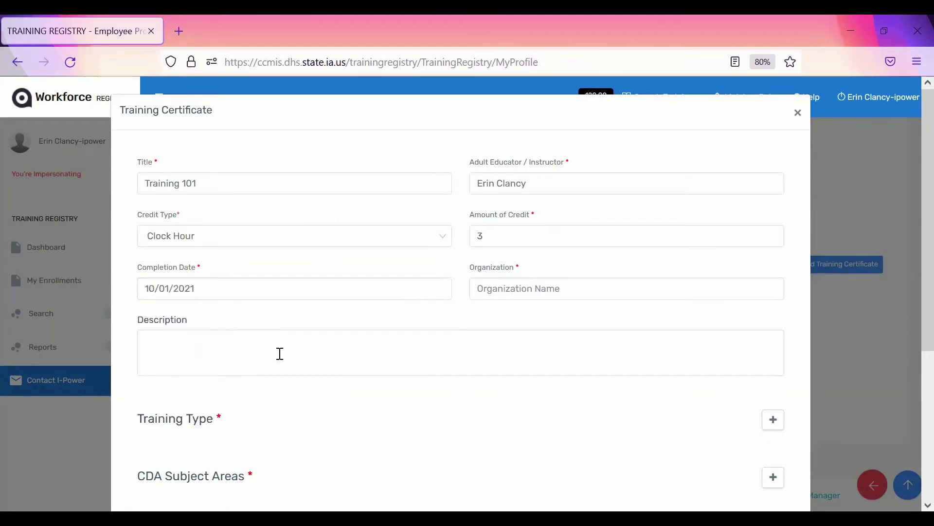
pyautogui.click(511, 289)
pyautogui.write('D')
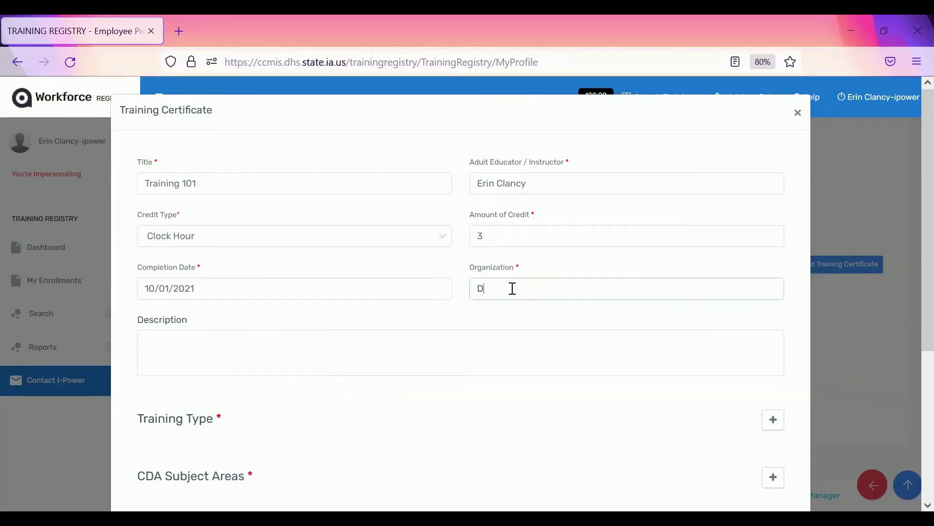
pyautogui.write('epartment of Human Services')
pyautogui.press('Tab')
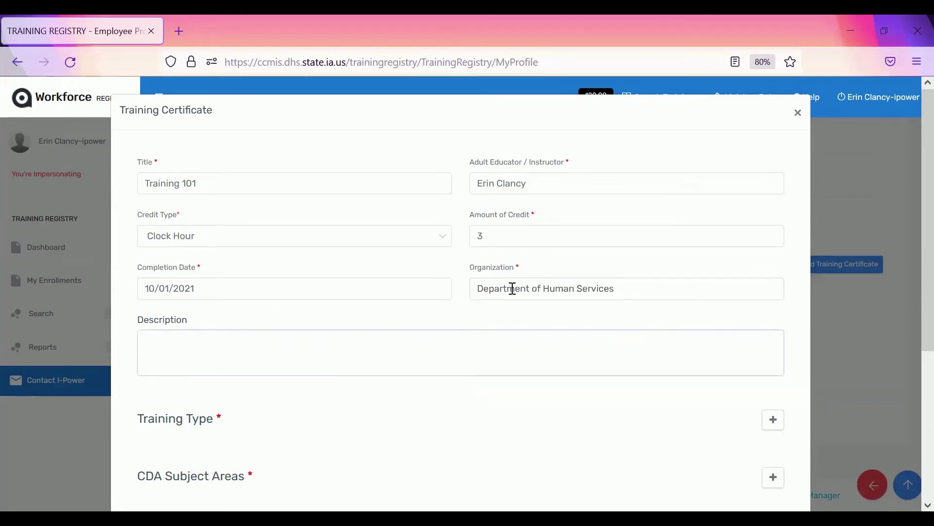
# Add Ongoing PD as the certificate's Training Type and save it
pyautogui.scroll(-3, 911, 262)
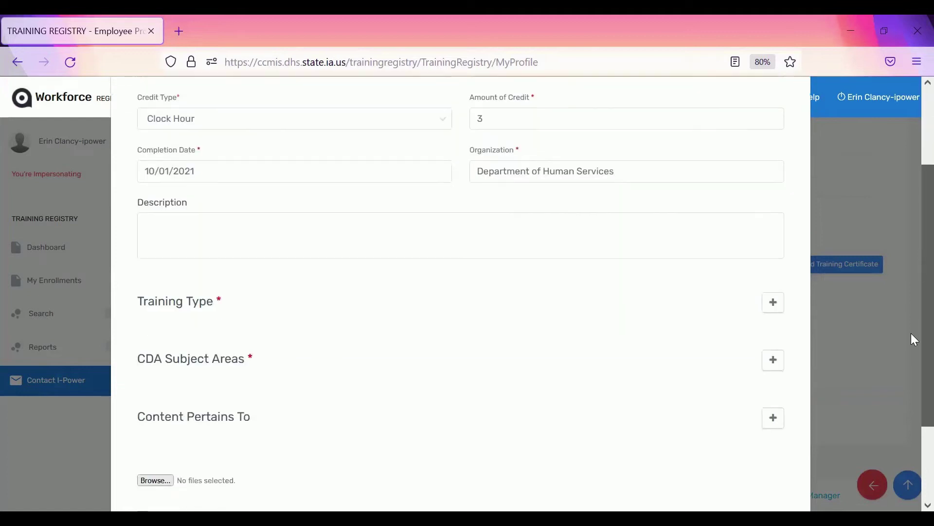
pyautogui.scroll(-3, 913, 339)
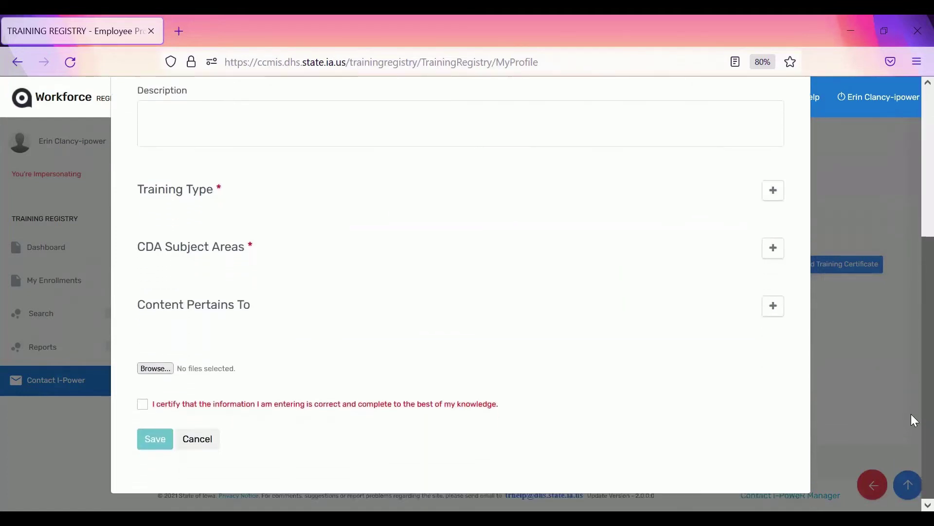
pyautogui.click(775, 191)
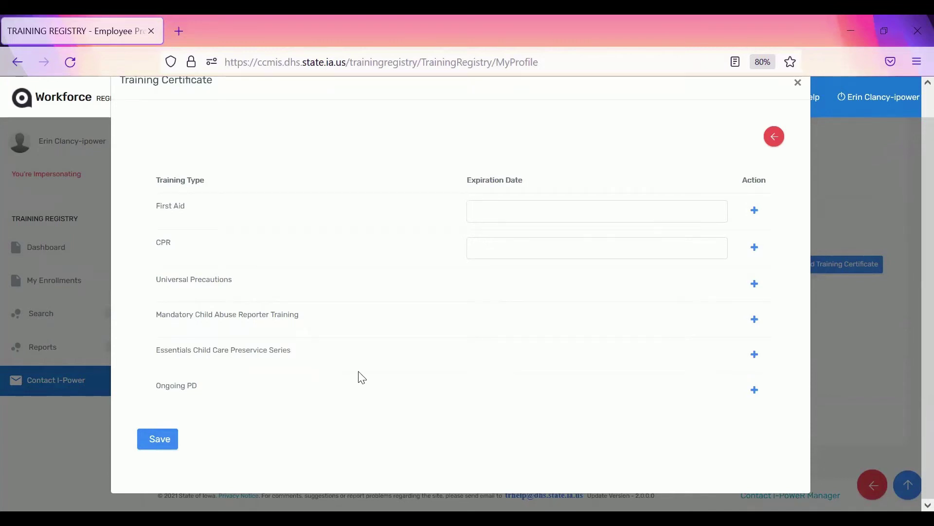
pyautogui.click(754, 393)
pyautogui.click(159, 439)
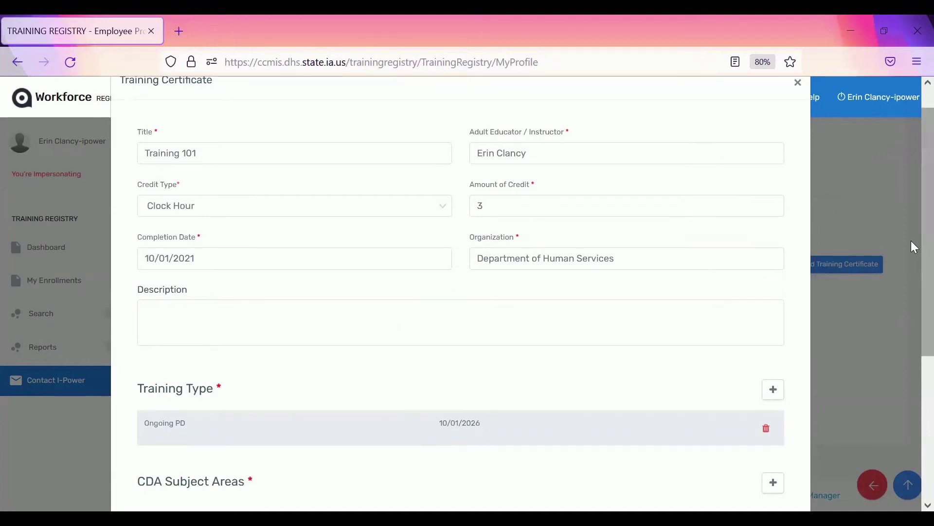
# Add CDA subject area 2, physical and intellectual development, with 3 hours and save
pyautogui.moveTo(910, 246); pyautogui.dragTo(911, 411)
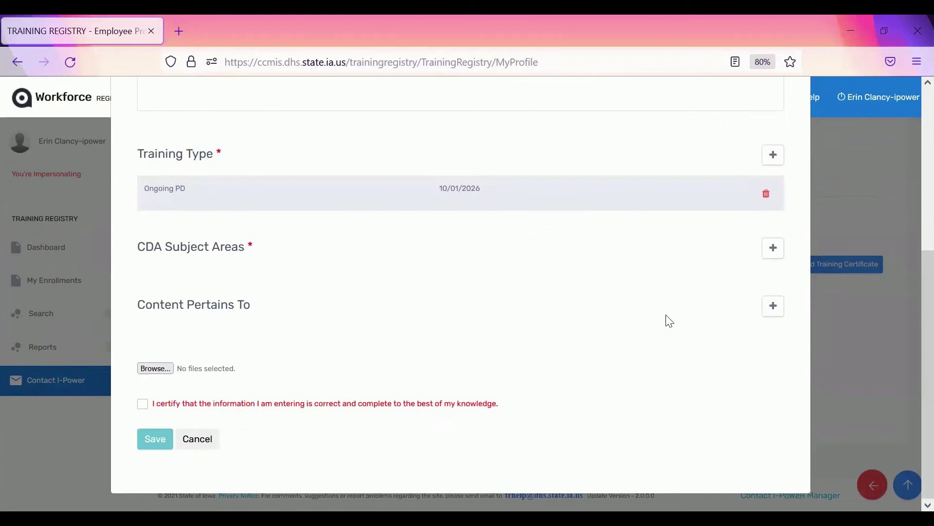
pyautogui.click(774, 251)
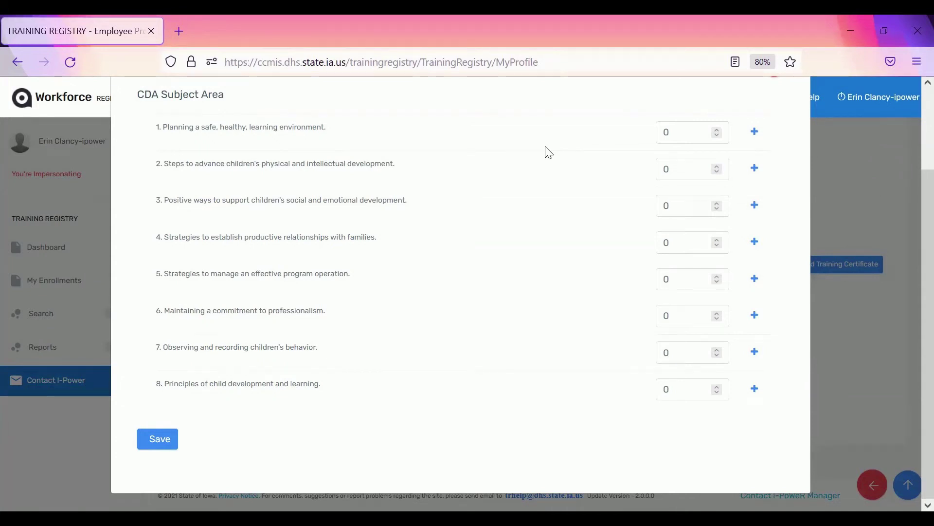
pyautogui.click(681, 131)
pyautogui.click(682, 162)
pyautogui.press('BackSpace')
pyautogui.write('3')
pyautogui.click(754, 171)
pyautogui.click(150, 439)
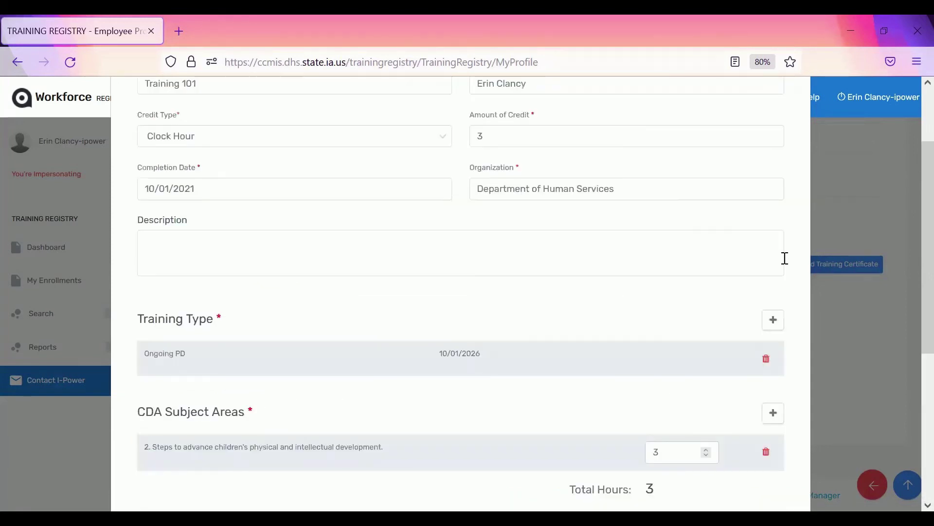
# Add Infant/Toddler, Preschool (3-5) and Children with Special Needs as content areas and save
pyautogui.scroll(-5, 911, 201)
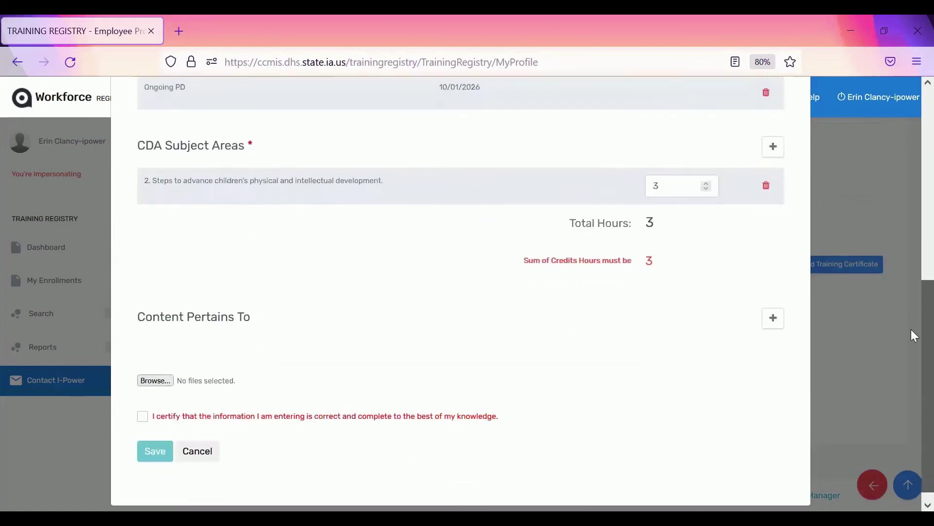
pyautogui.scroll(-1, 911, 329)
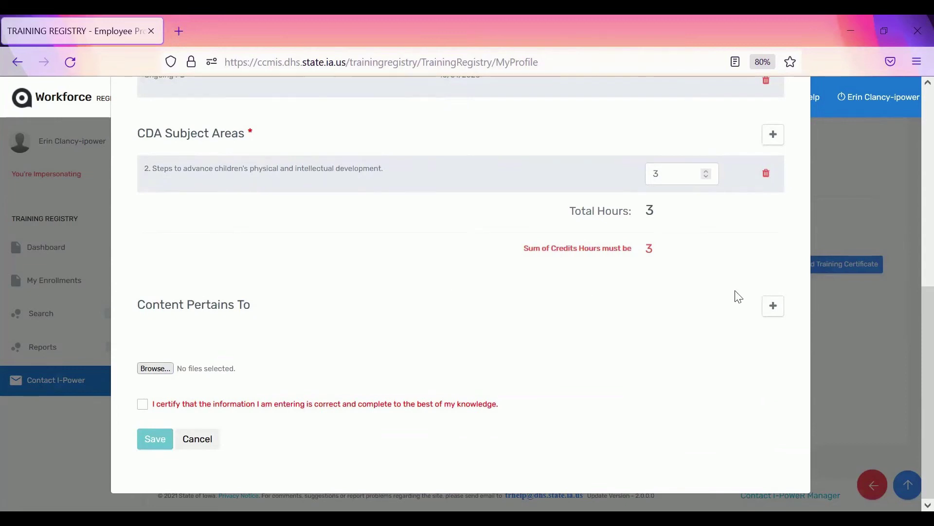
pyautogui.click(772, 310)
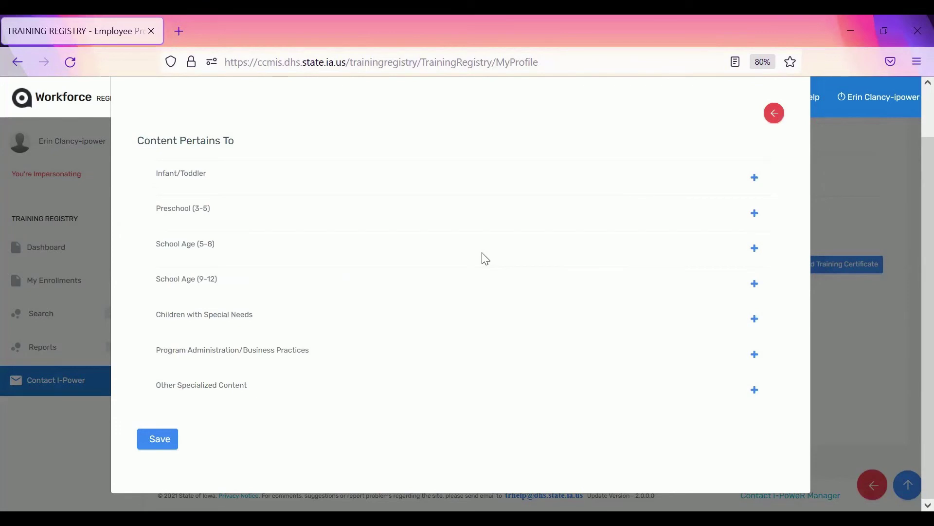
pyautogui.click(754, 189)
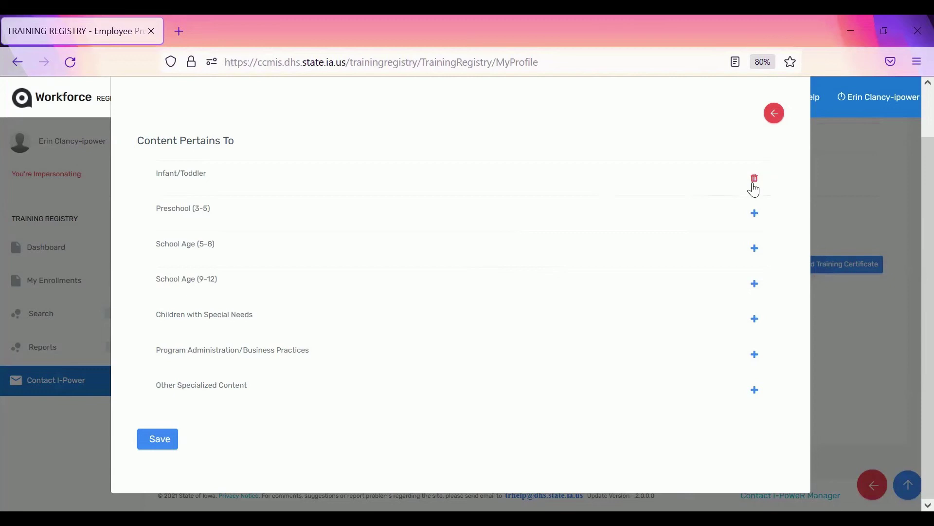
pyautogui.click(755, 222)
pyautogui.click(752, 323)
pyautogui.click(160, 441)
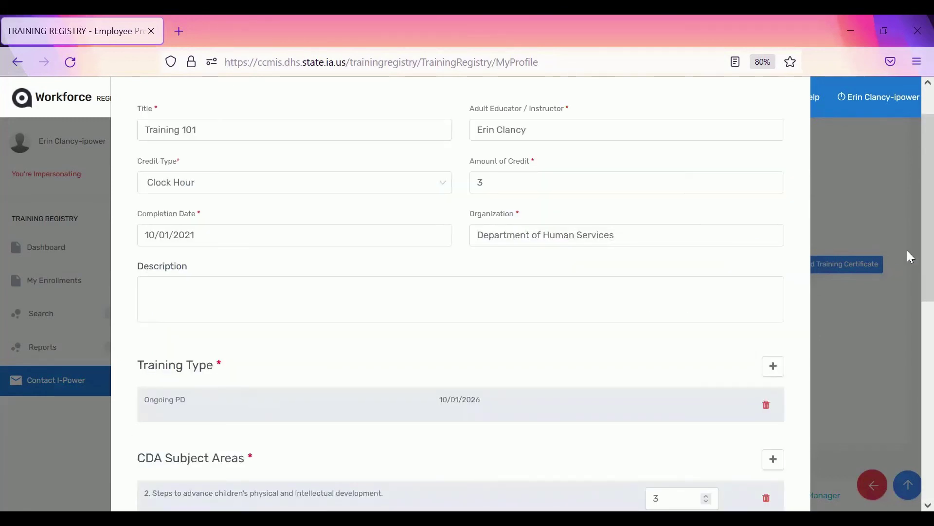
# Attach Test Document for iPoWeR.docx from Downloads to the certificate
pyautogui.scroll(-8, 911, 232)
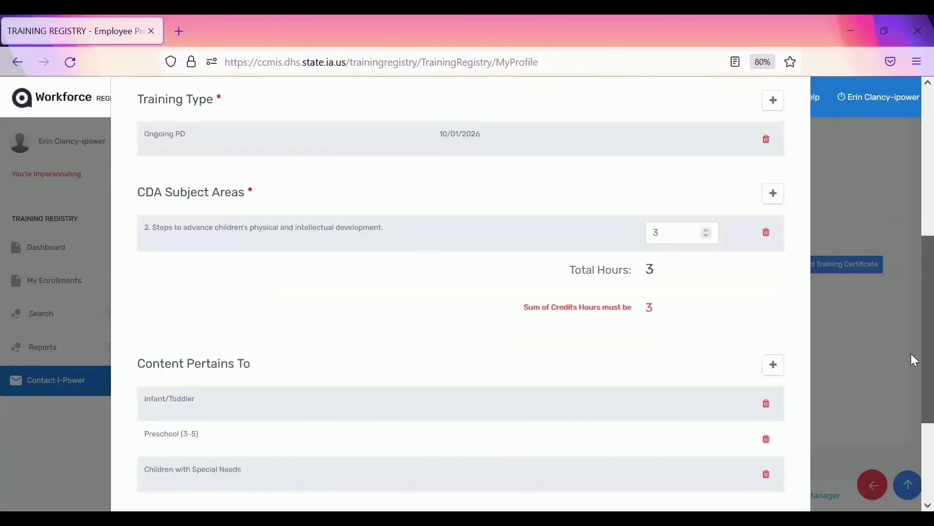
pyautogui.scroll(-1, 911, 416)
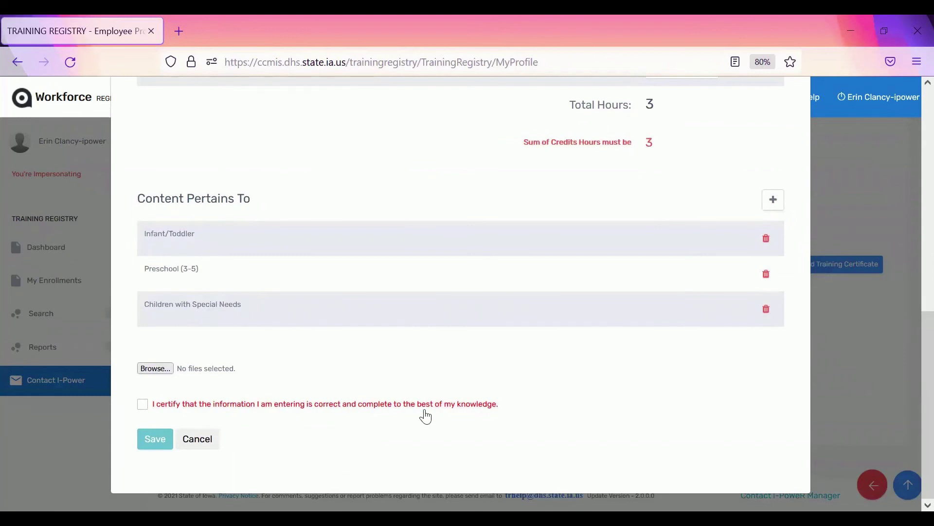
pyautogui.click(157, 370)
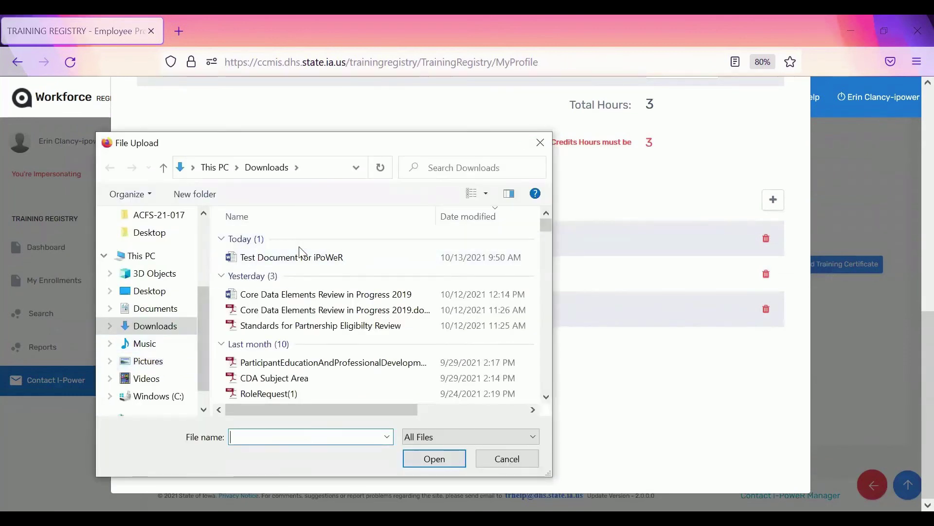
pyautogui.click(302, 256)
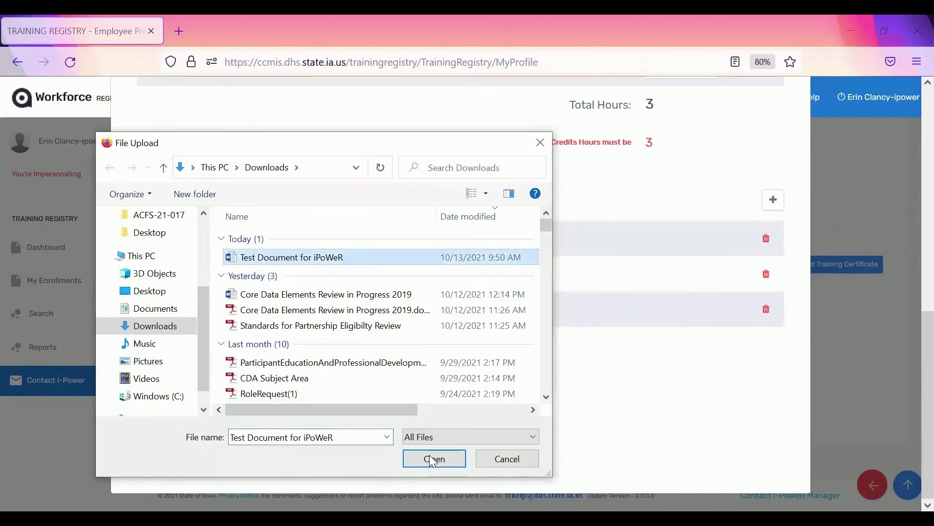
pyautogui.click(440, 463)
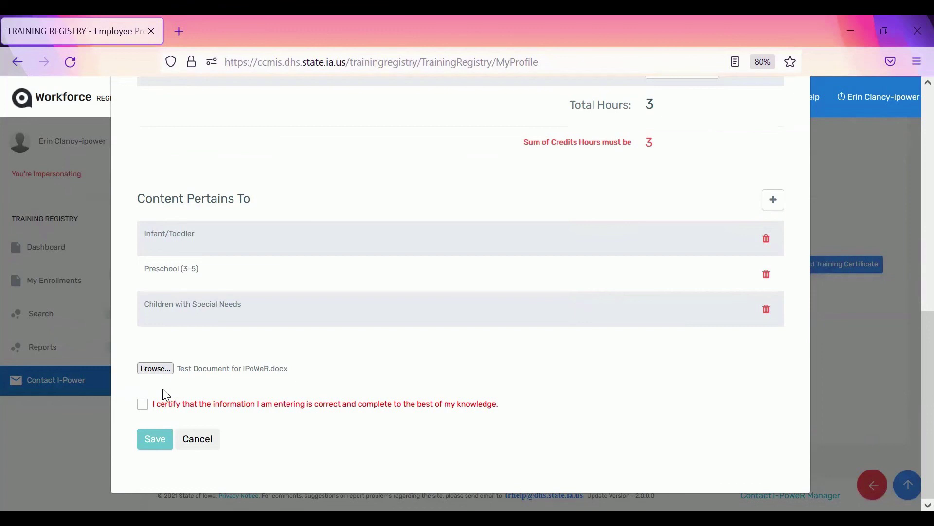
# Tick the certification checkbox and save the Training 101 certificate
pyautogui.click(143, 406)
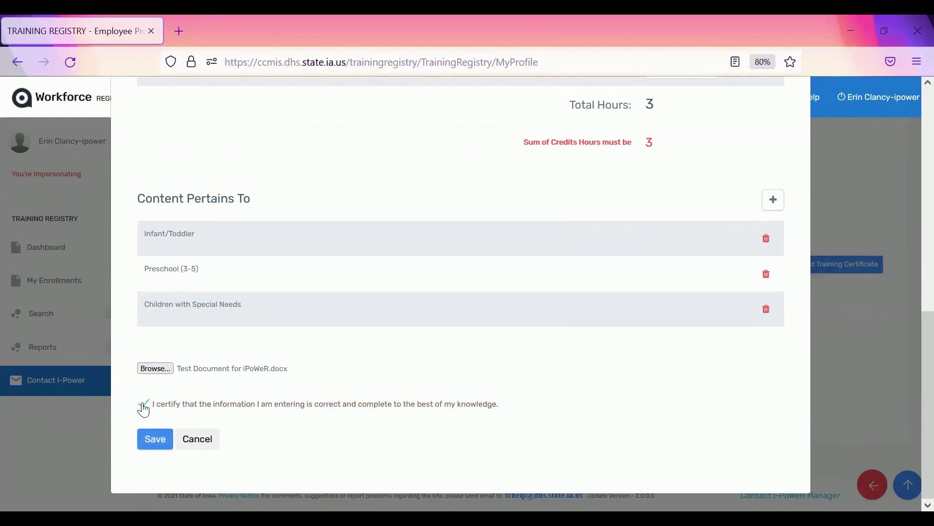
pyautogui.click(155, 442)
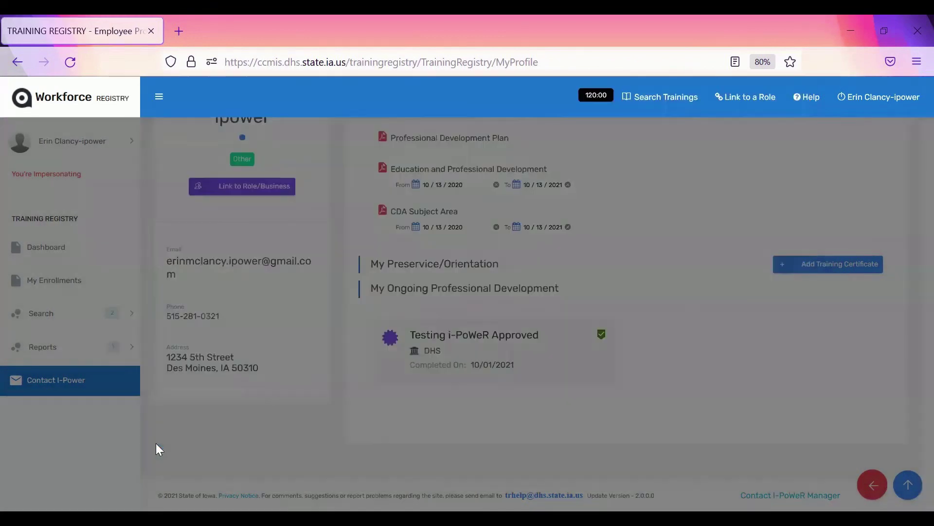